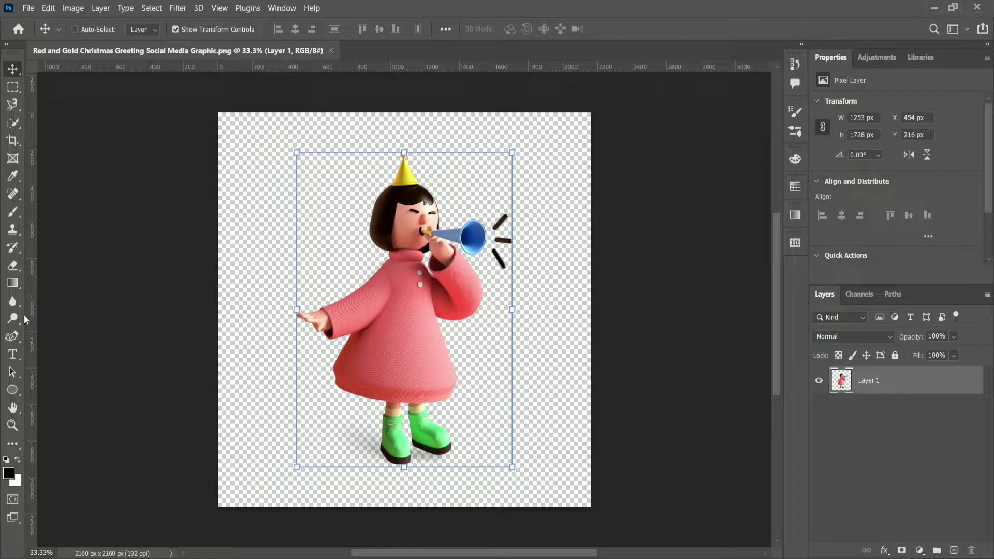
Step: Add a horizontal text layer reading "2" in black Courier New Bold beside the character's head
click(13, 354)
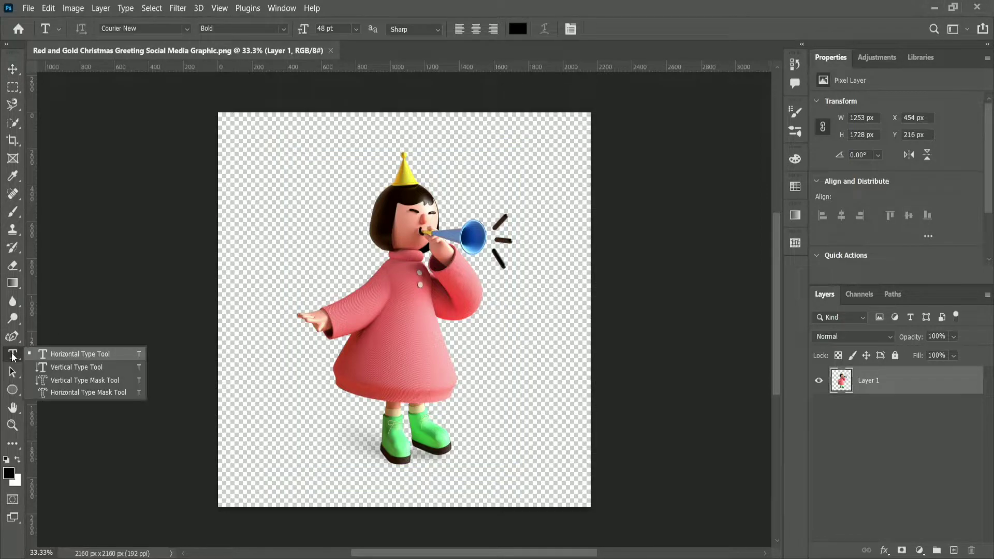
click(57, 354)
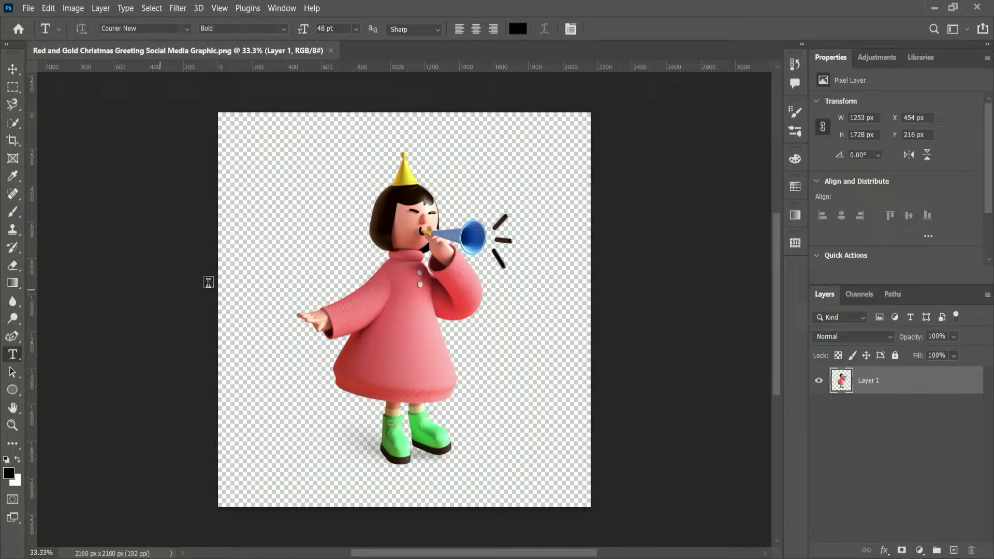
click(247, 231)
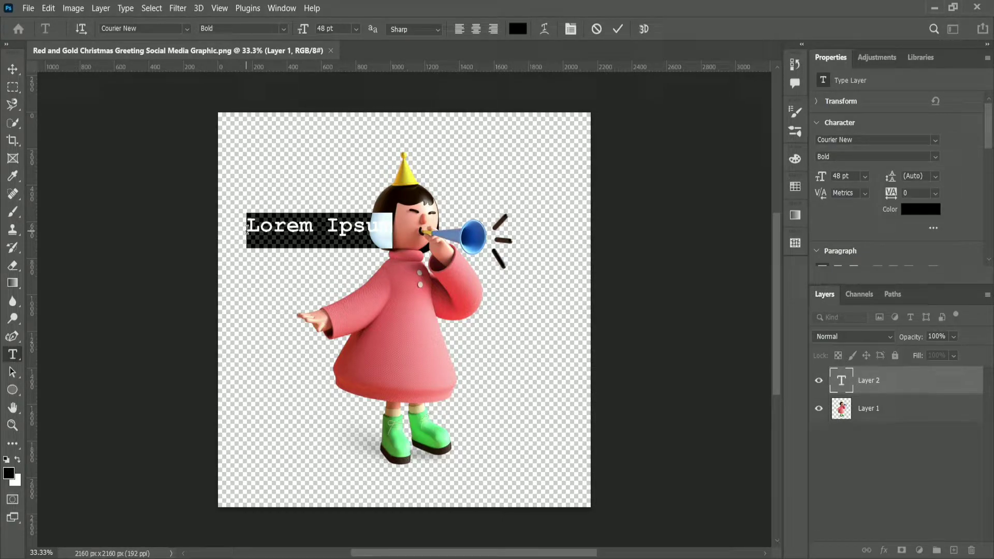
click(247, 231)
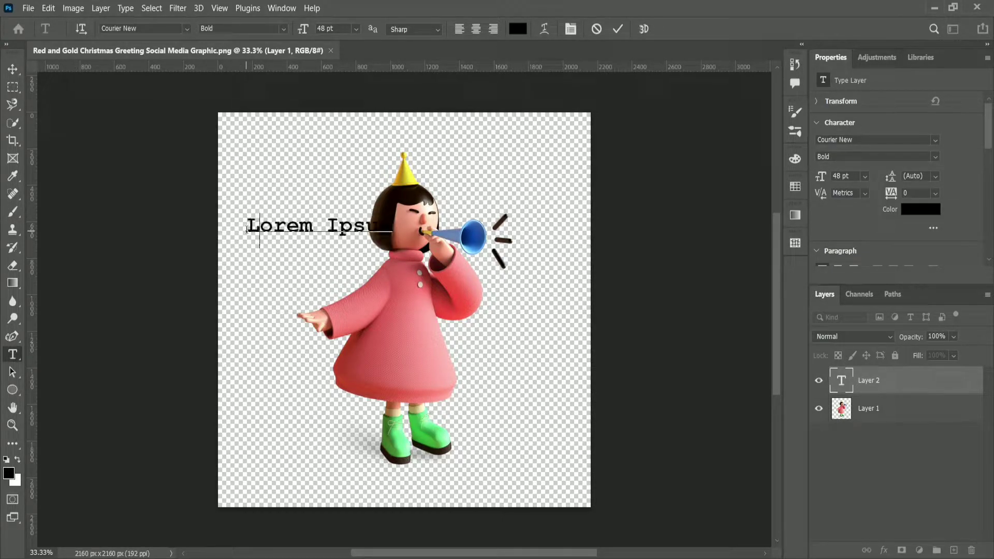
text(2)
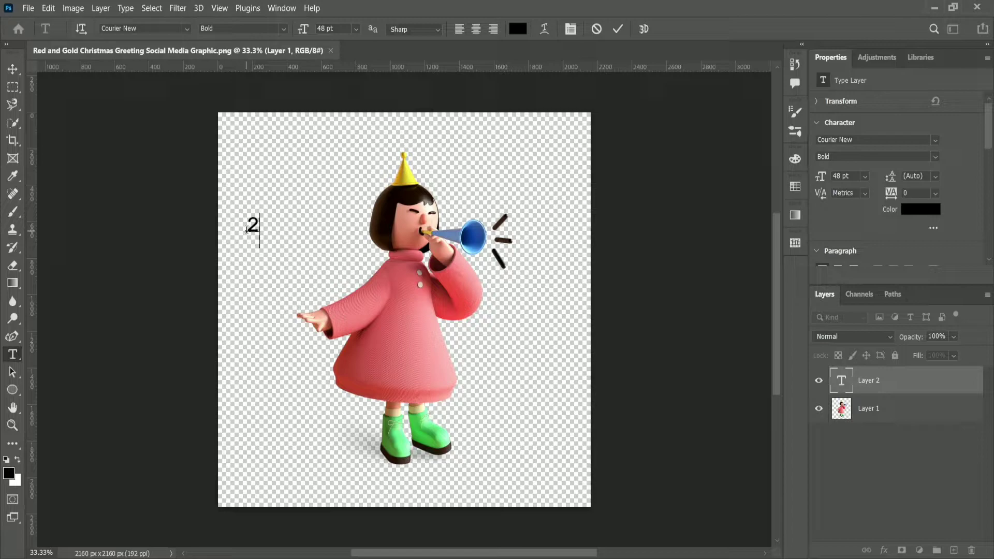
click(12, 372)
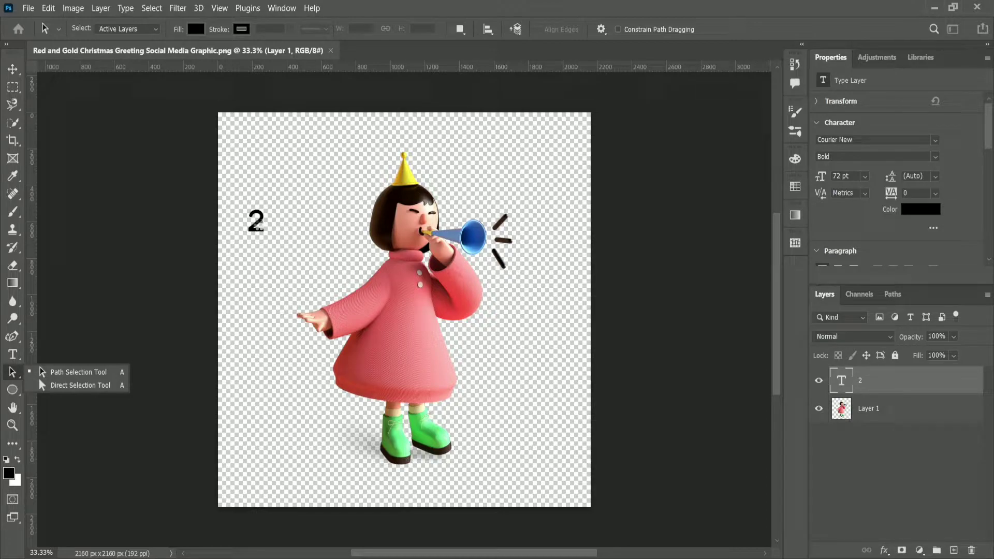
Step: Enlarge the "2" to about 744 pt and position it over the character from the hat to the skirt
click(260, 231)
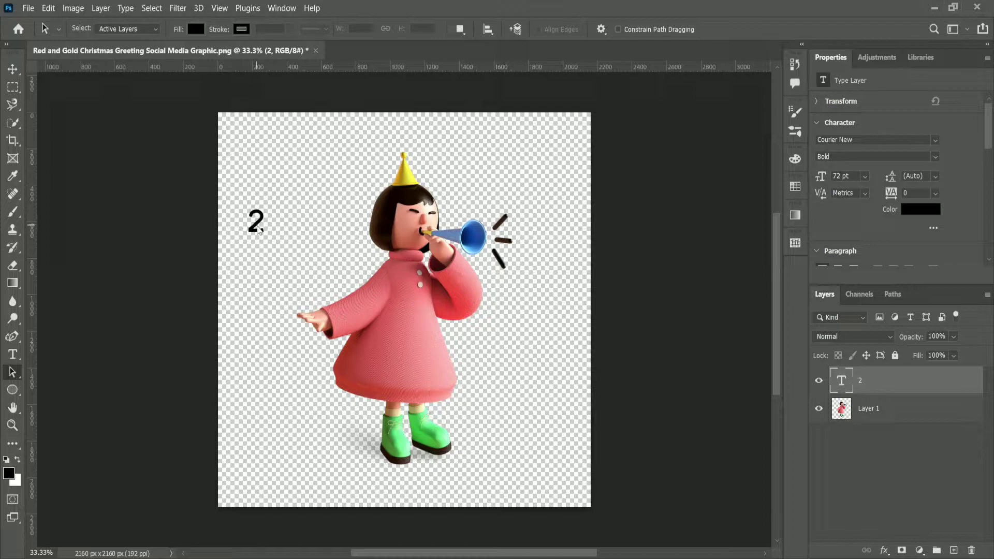
key(v)
drag(264, 233, 296, 278)
mouse_move(359, 350)
mouse_down()
mouse_move(376, 348)
mouse_move(370, 340)
mouse_up()
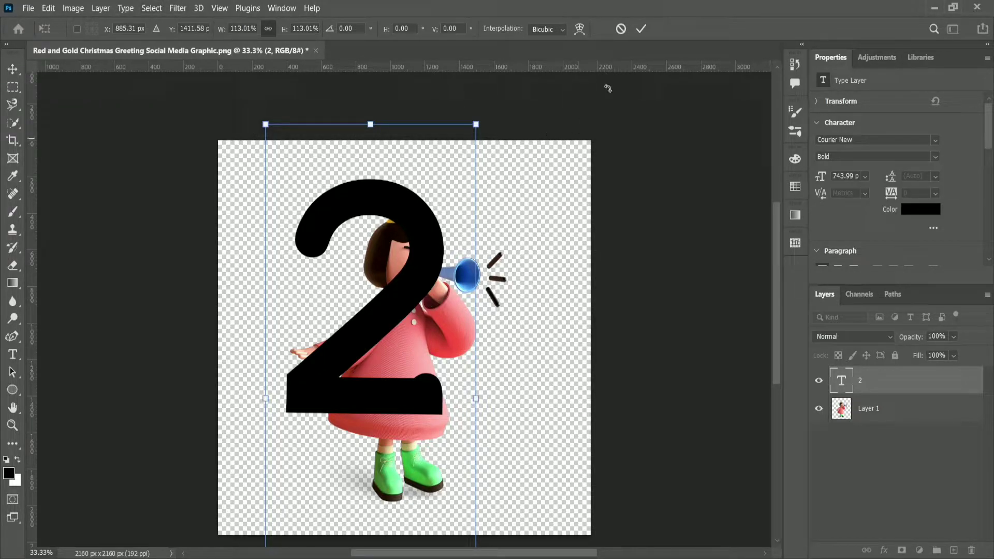
click(641, 29)
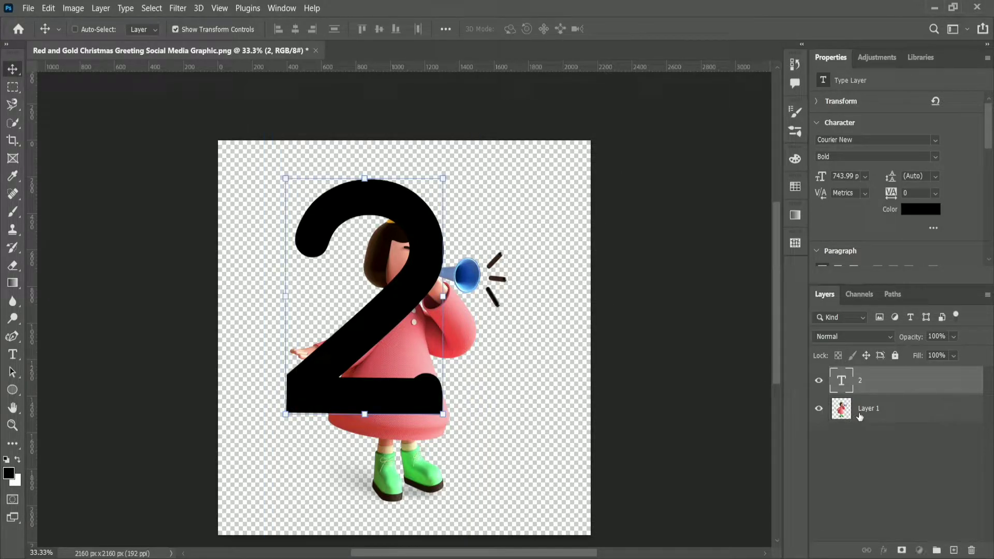
Step: Duplicate Layer 1 and place the "2" text layer beneath both character layers
click(859, 414)
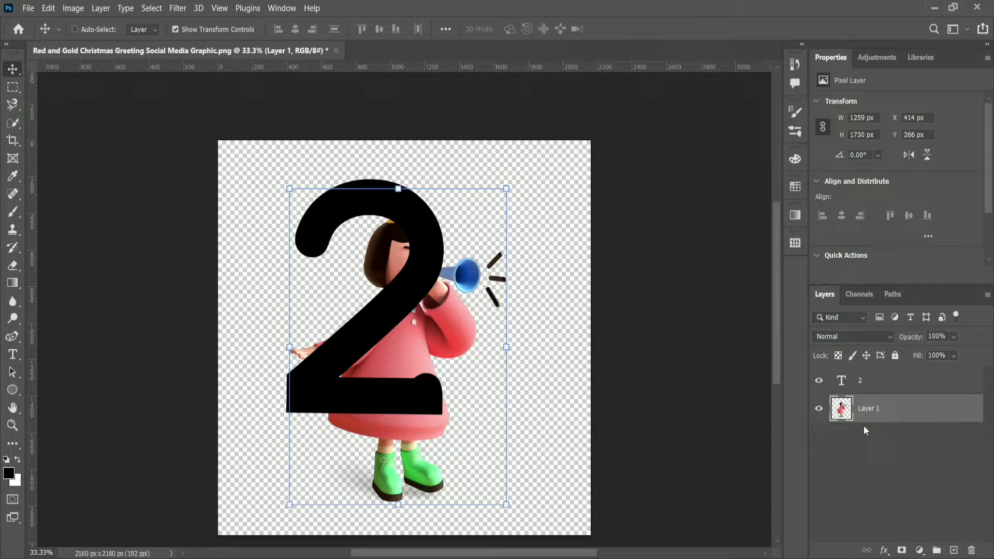
drag(901, 417, 956, 556)
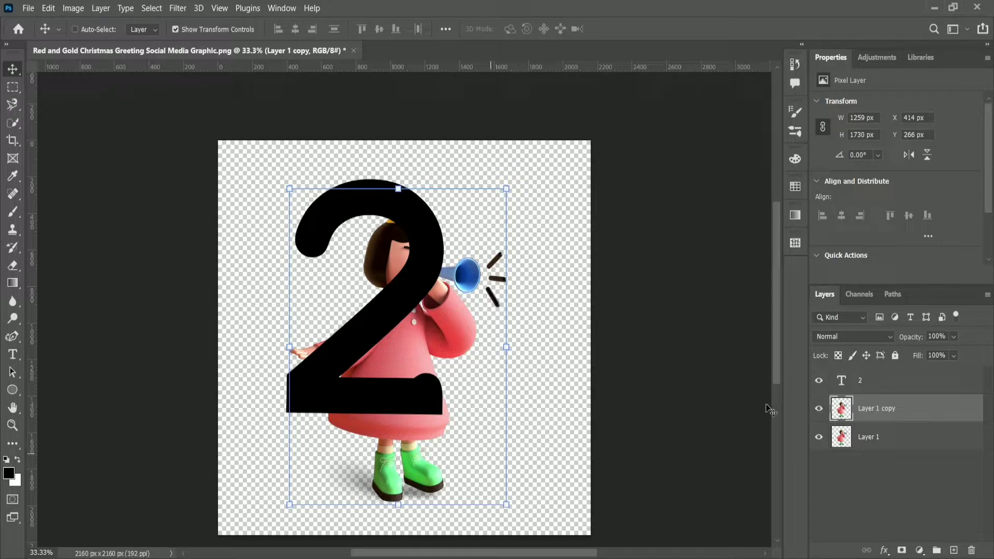
drag(882, 384, 882, 435)
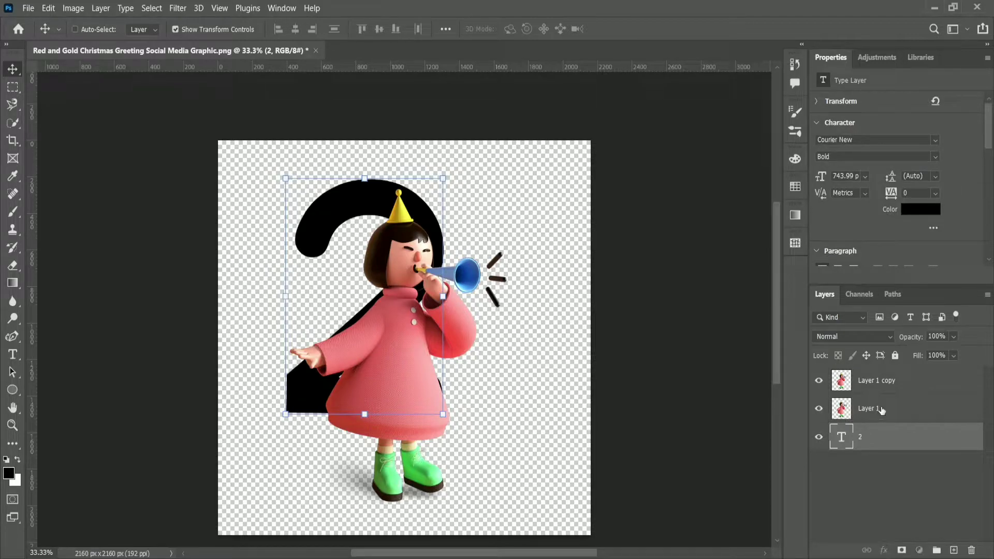
Step: Clip Layer 1 to the "2" text layer with a clipping mask
click(881, 410)
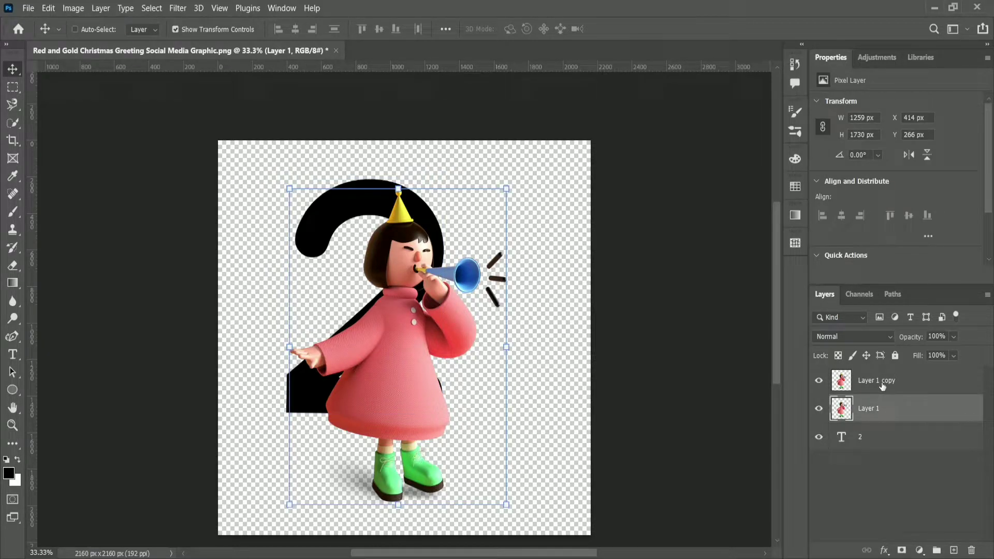
right_click(880, 409)
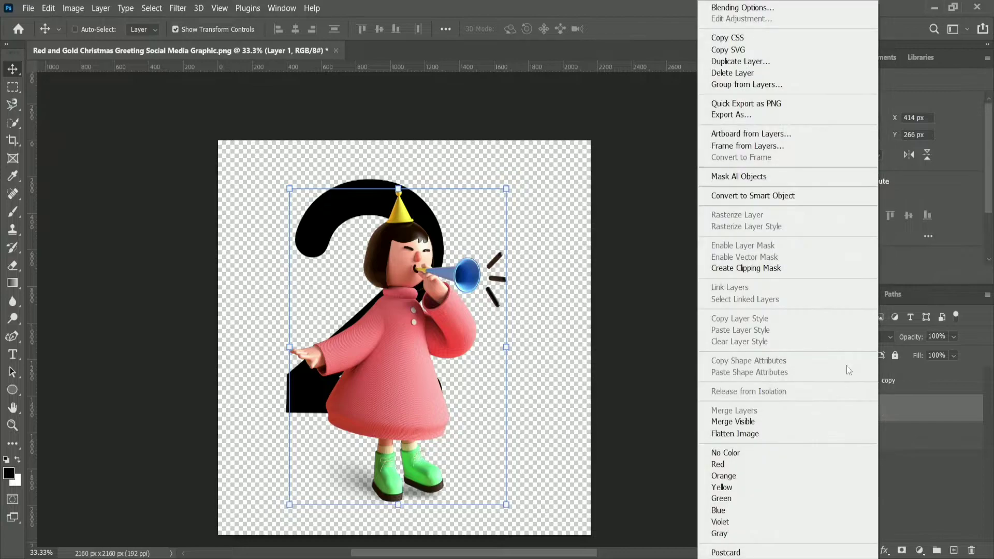
click(755, 273)
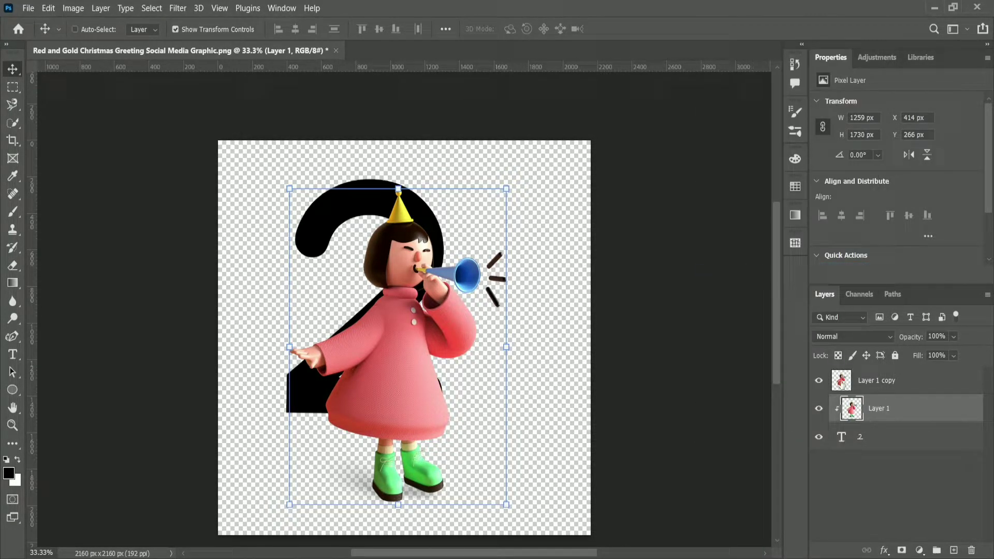
Step: Quick-select the character's hat, head, dress, arms and trumpet on Layer 1 copy and add a layer mask from the selection
click(880, 380)
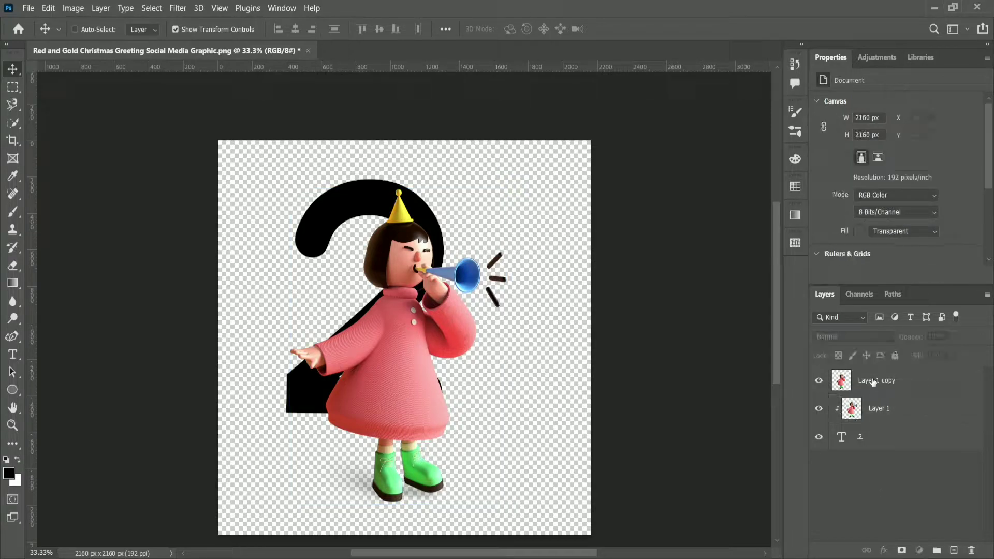
click(13, 123)
right_click(13, 123)
click(54, 136)
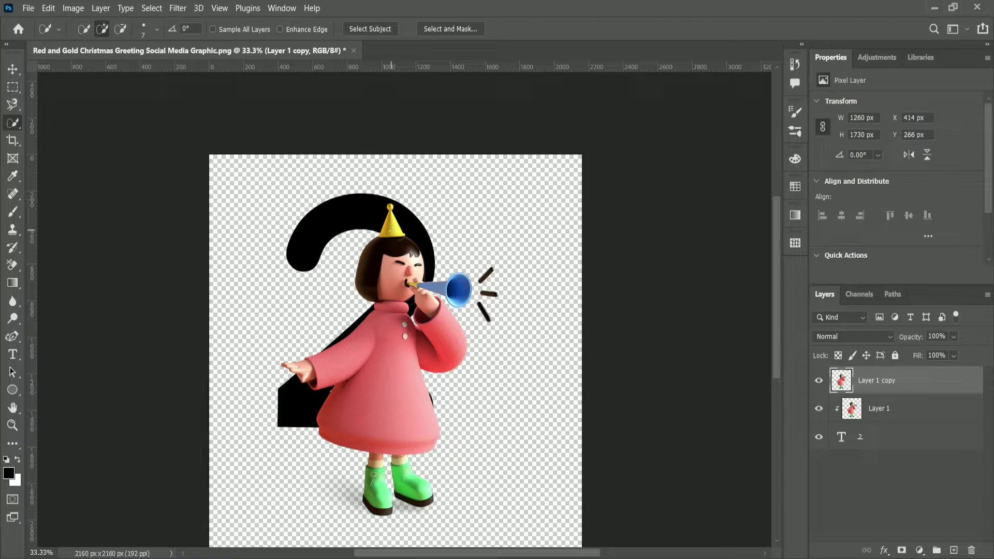
drag(385, 286, 378, 375)
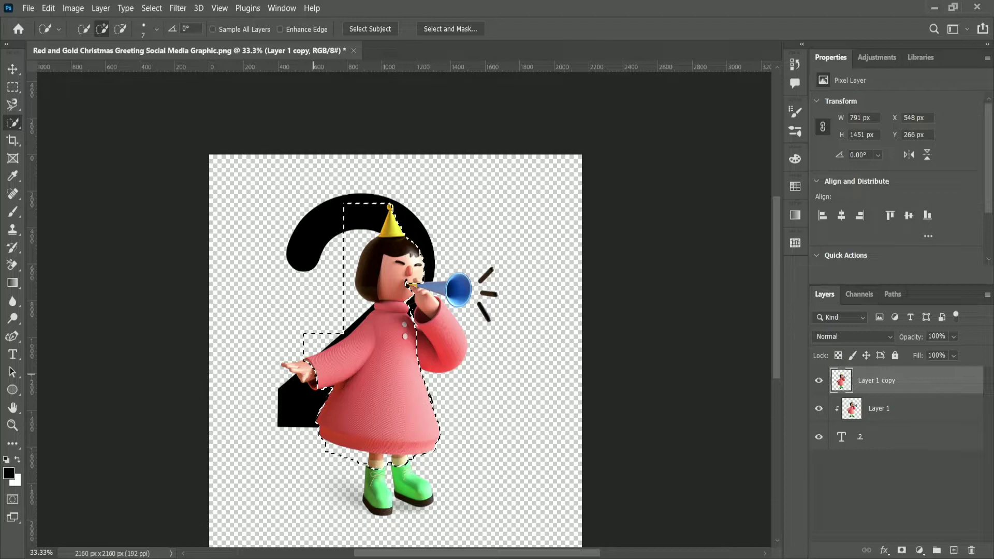
click(302, 371)
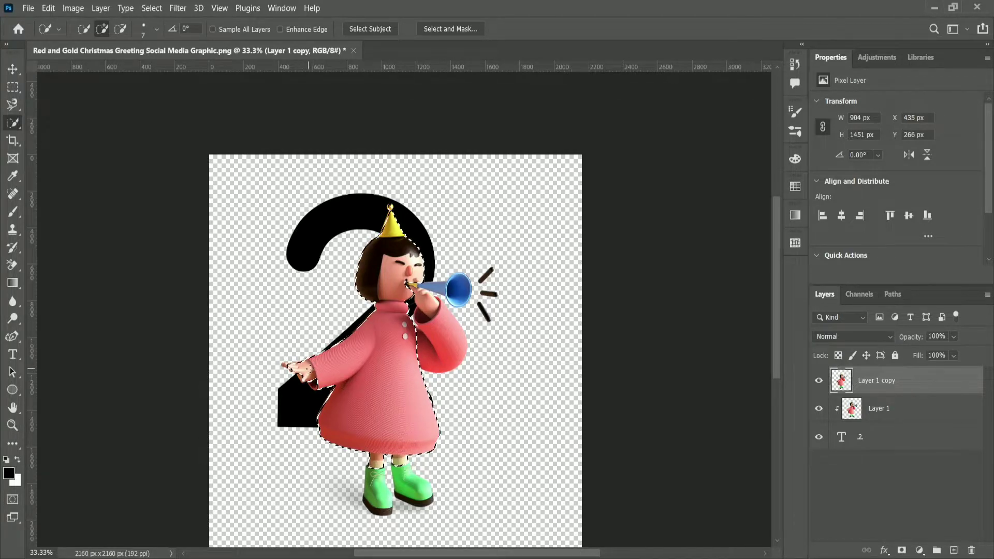
mouse_move(406, 336)
mouse_down()
mouse_move(423, 331)
mouse_move(441, 351)
mouse_up()
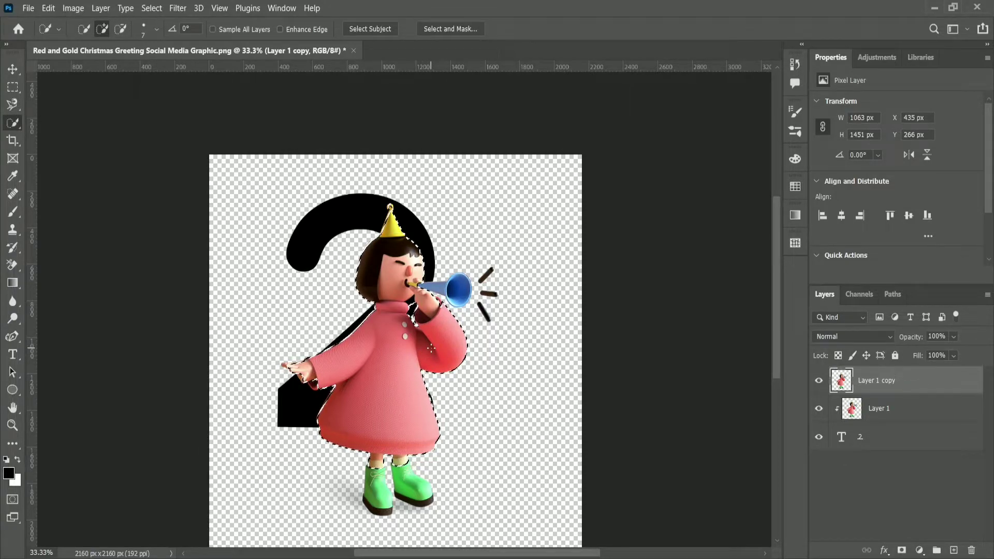
drag(415, 286, 459, 289)
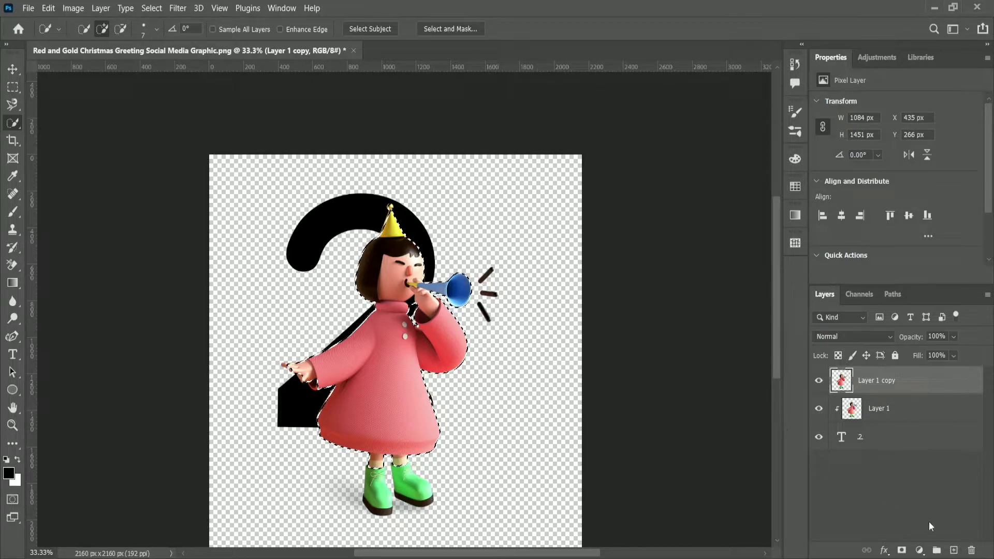
click(902, 551)
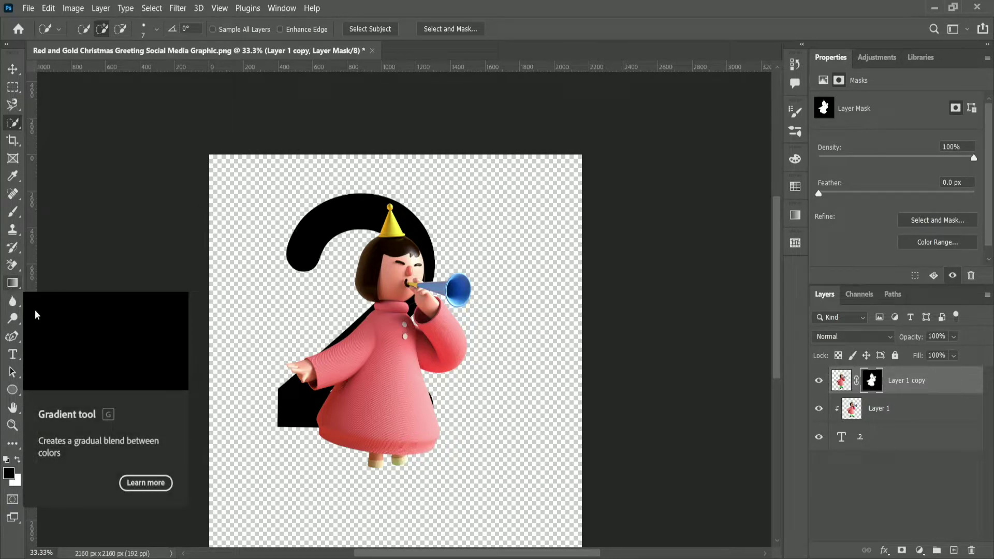
Step: Paint black on the Layer 1 copy mask to hide the dress, raised sleeve and legs outside the "2", keeping the head, trumpet and outstretched hand
click(13, 212)
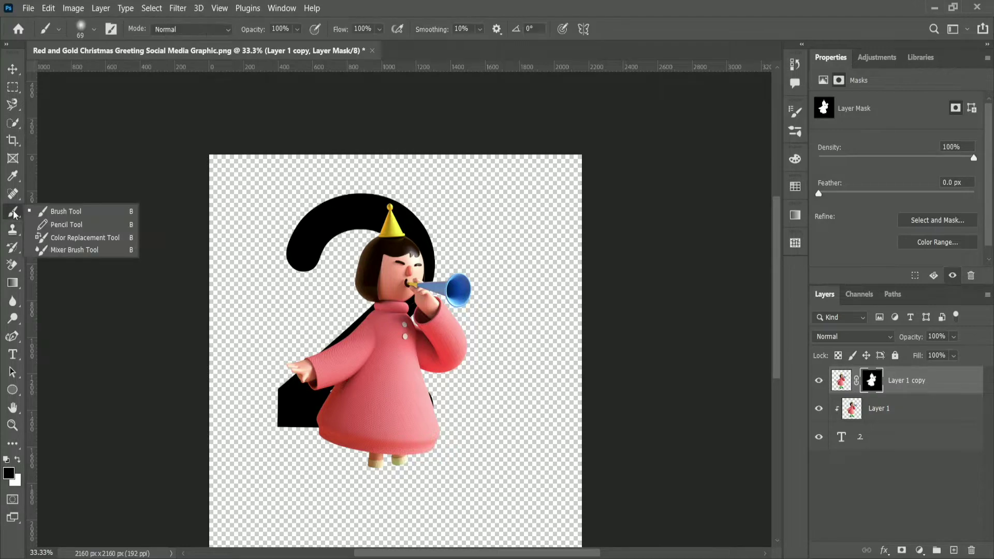
click(55, 213)
mouse_move(388, 440)
mouse_down()
mouse_move(369, 463)
mouse_move(402, 457)
mouse_move(328, 440)
mouse_move(329, 425)
mouse_move(431, 432)
mouse_move(382, 442)
mouse_move(428, 400)
mouse_move(409, 339)
mouse_move(415, 314)
mouse_move(427, 320)
mouse_move(430, 305)
mouse_move(441, 317)
mouse_move(441, 292)
mouse_up()
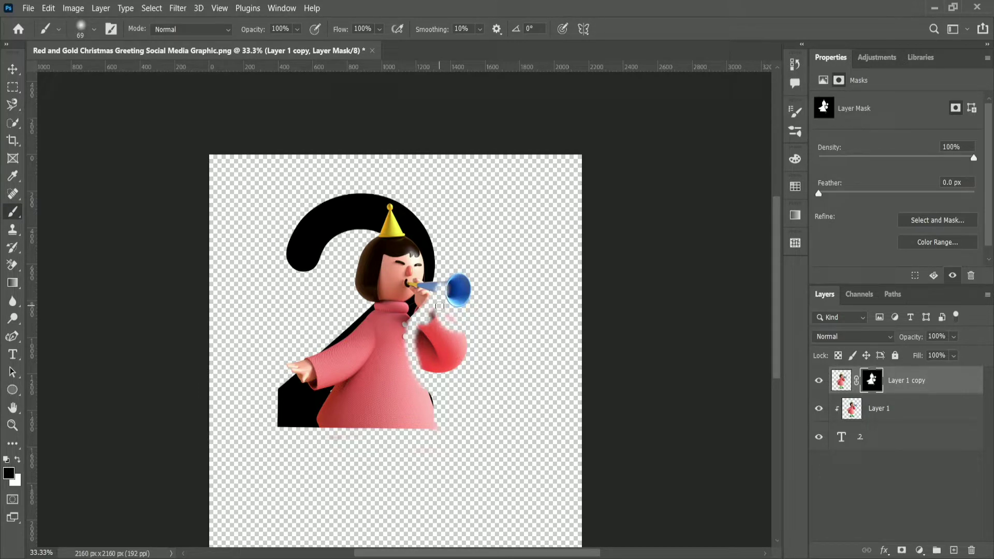
key(ctrl+z)
mouse_move(451, 445)
mouse_down()
mouse_move(293, 443)
mouse_move(340, 427)
mouse_move(294, 427)
mouse_move(460, 424)
mouse_move(310, 436)
mouse_move(432, 442)
mouse_move(337, 459)
mouse_move(372, 453)
mouse_move(344, 441)
mouse_move(379, 451)
mouse_move(353, 448)
mouse_move(407, 442)
mouse_move(422, 465)
mouse_move(399, 449)
mouse_up()
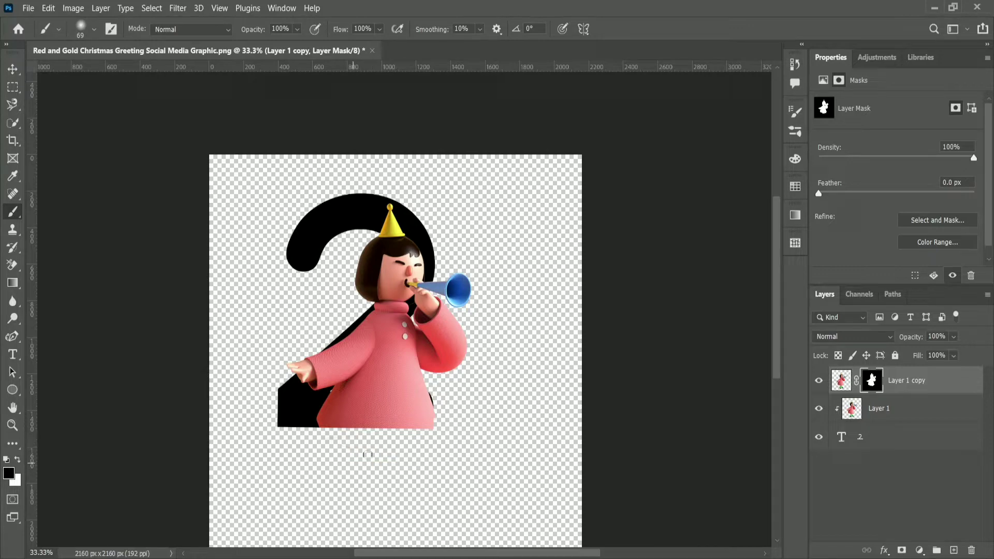
mouse_move(430, 391)
mouse_down()
mouse_move(326, 395)
mouse_move(385, 363)
mouse_move(348, 383)
mouse_move(434, 298)
mouse_move(481, 355)
mouse_move(421, 354)
mouse_move(424, 327)
mouse_move(408, 355)
mouse_move(412, 331)
mouse_move(425, 350)
mouse_move(369, 380)
mouse_move(387, 358)
mouse_move(360, 371)
mouse_move(439, 367)
mouse_move(473, 345)
mouse_move(407, 336)
mouse_move(418, 308)
mouse_move(414, 324)
mouse_move(433, 305)
mouse_move(450, 319)
mouse_move(407, 335)
mouse_move(427, 312)
mouse_move(417, 334)
mouse_move(426, 316)
mouse_move(382, 349)
mouse_move(413, 319)
mouse_move(346, 389)
mouse_up()
mouse_move(435, 346)
mouse_down()
mouse_move(466, 330)
mouse_move(432, 355)
mouse_move(446, 357)
mouse_move(425, 352)
mouse_move(474, 332)
mouse_move(456, 369)
mouse_move(462, 361)
mouse_move(435, 385)
mouse_up()
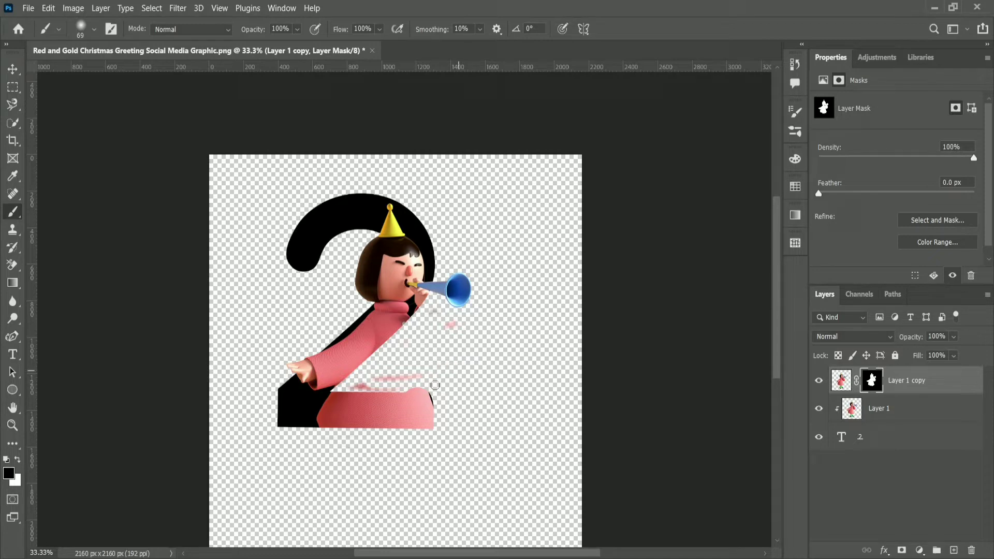
mouse_move(454, 325)
mouse_down()
mouse_move(404, 351)
mouse_move(425, 373)
mouse_move(354, 401)
mouse_up()
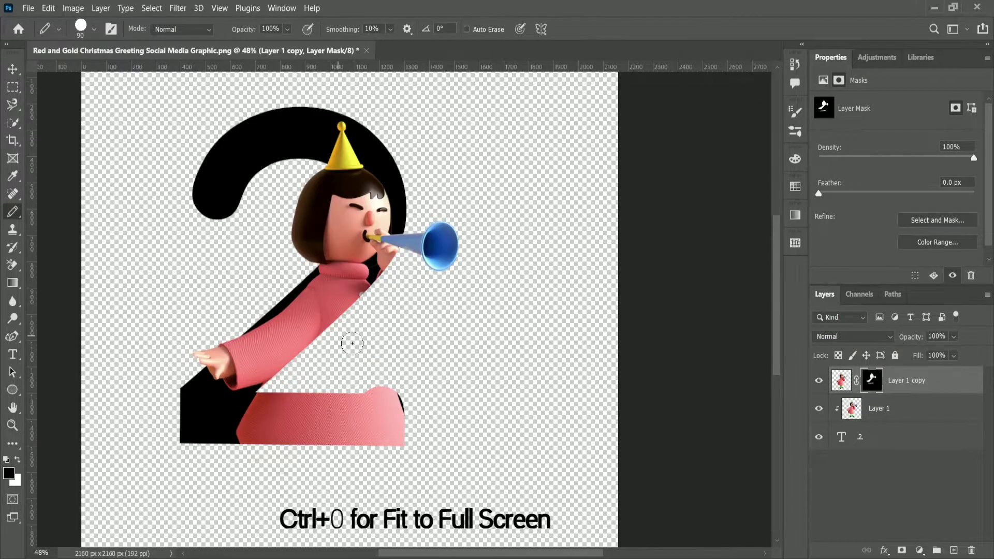
Step: Create a new empty layer and move it to the bottom of the layer stack
click(821, 469)
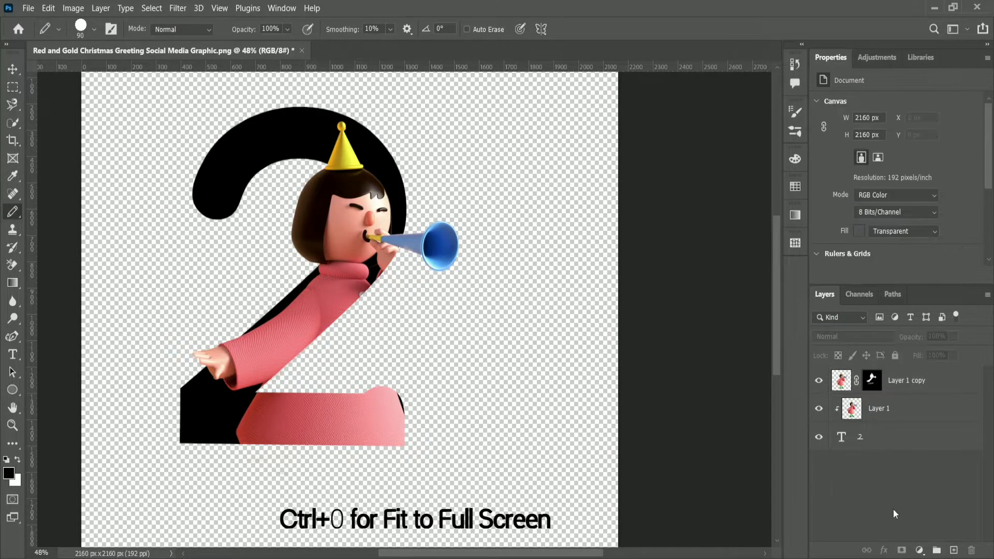
click(954, 552)
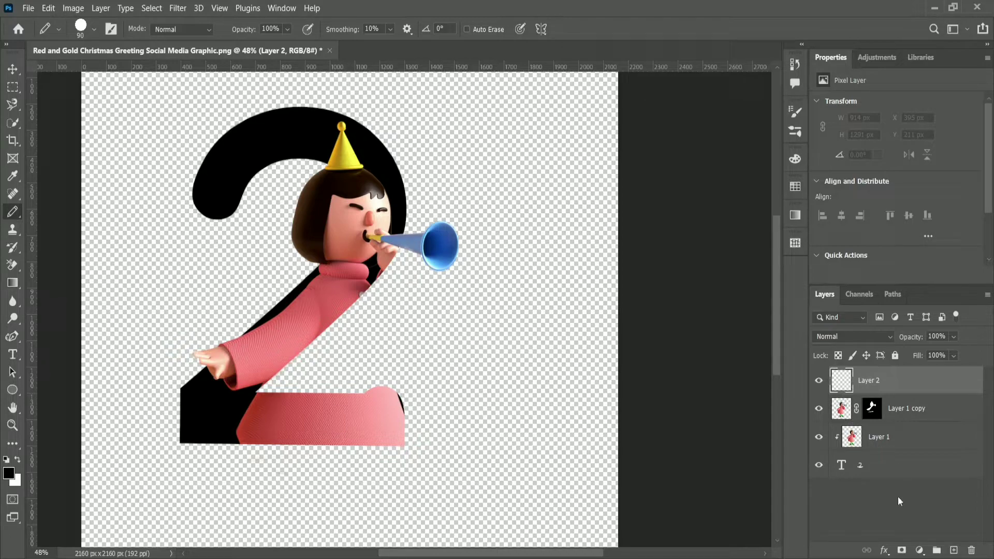
drag(869, 379, 875, 513)
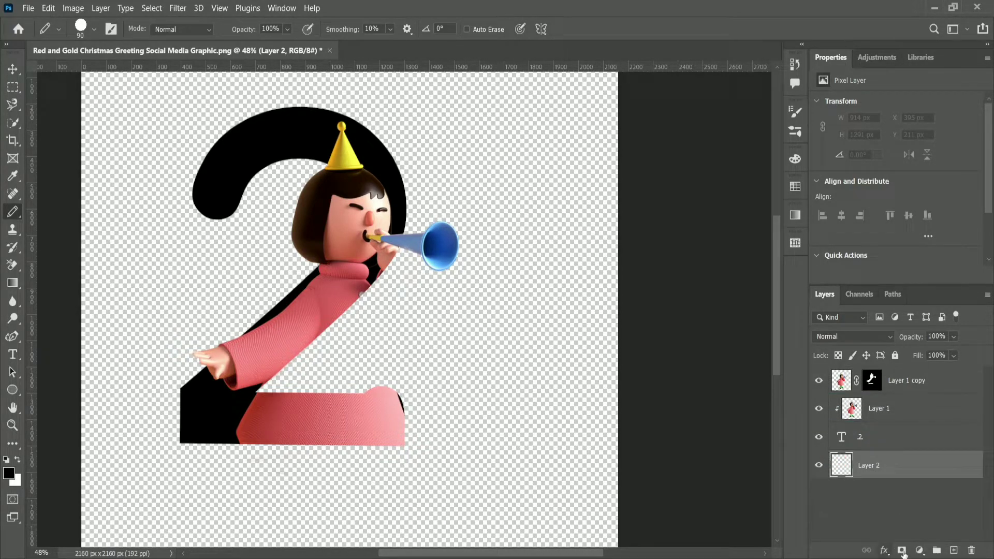
Step: Add a pale yellow solid color fill, f1efac, as the background at the bottom of the layer stack
click(920, 550)
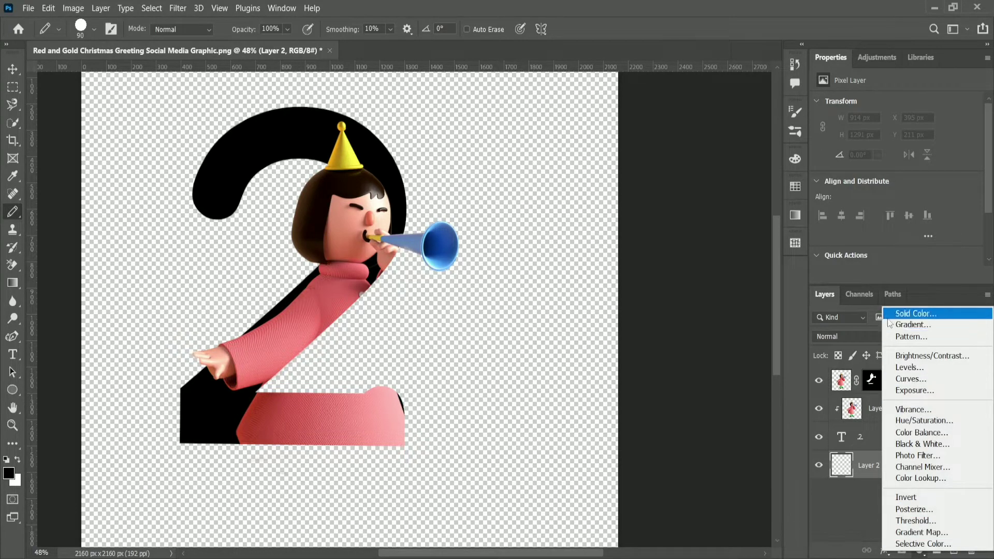
click(911, 314)
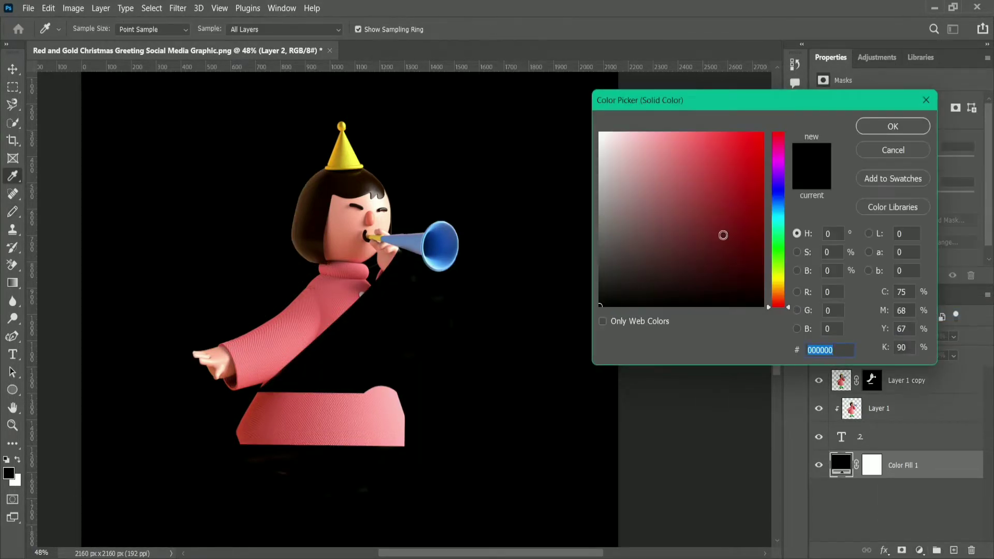
click(780, 280)
drag(673, 151, 668, 143)
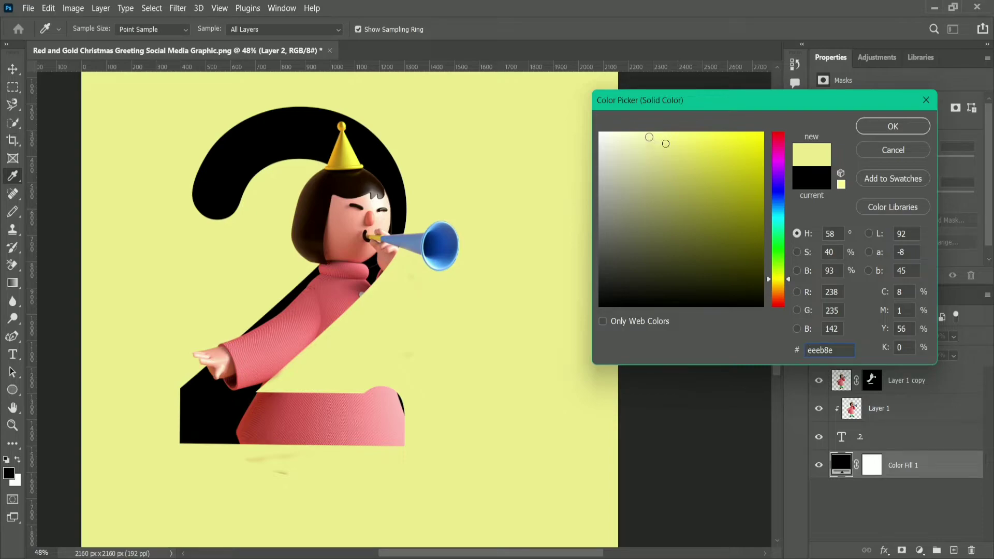
click(647, 142)
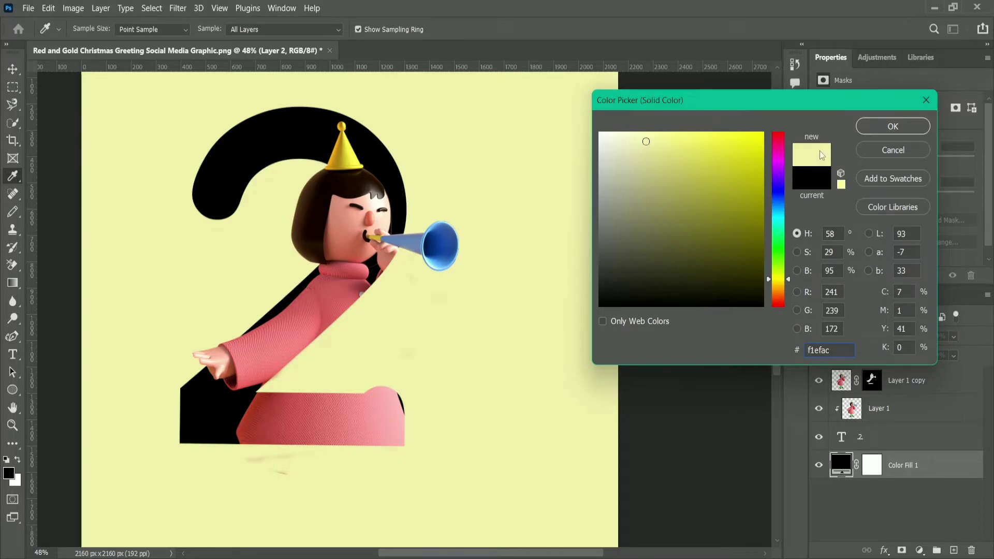
click(897, 126)
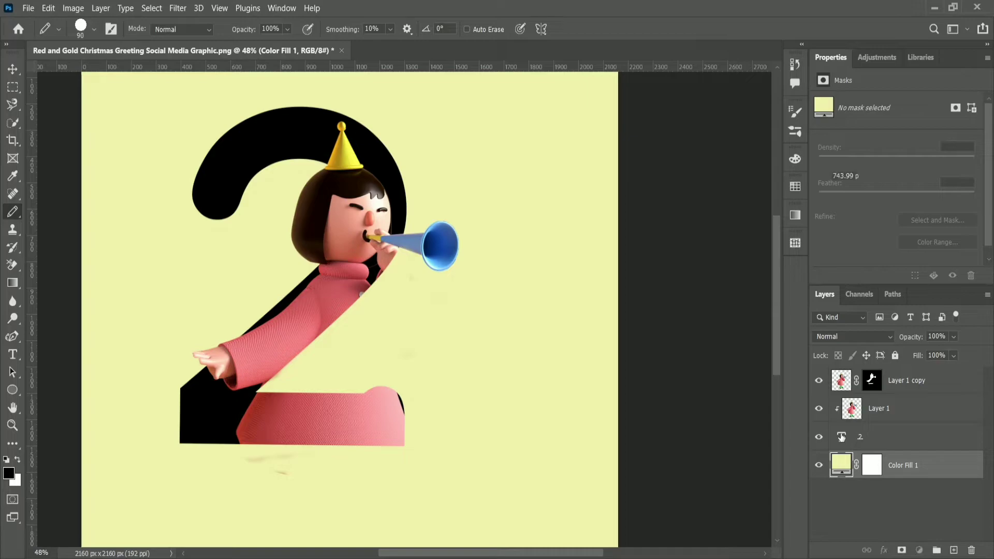
Step: Select the pixels of the "2" text layer and add a new empty layer at the top of the layer stack
click(861, 439)
right_click(861, 439)
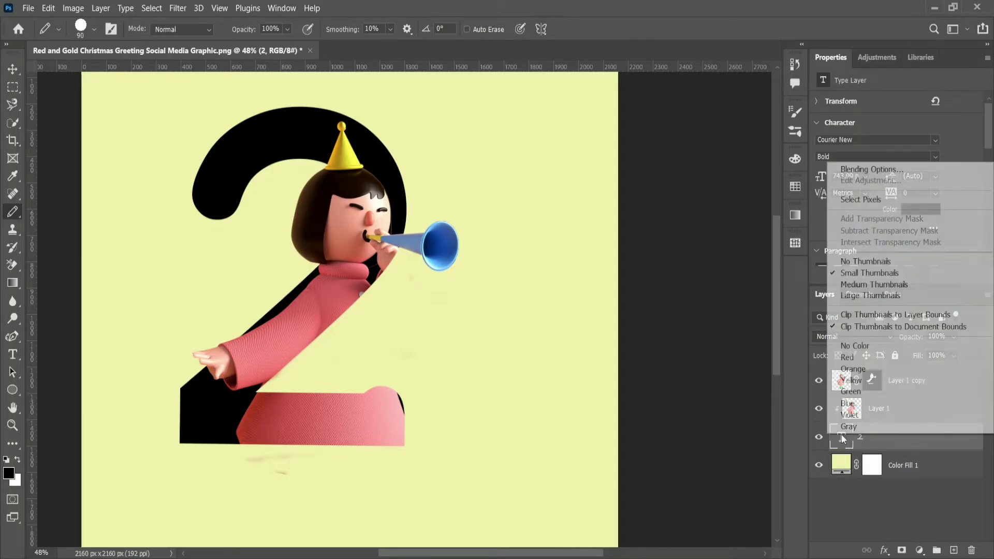
click(847, 200)
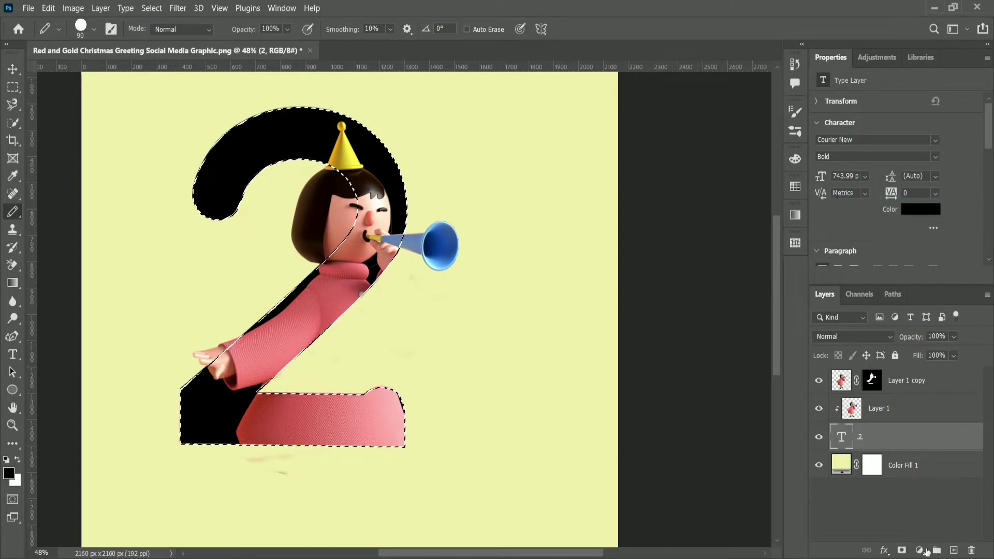
click(954, 550)
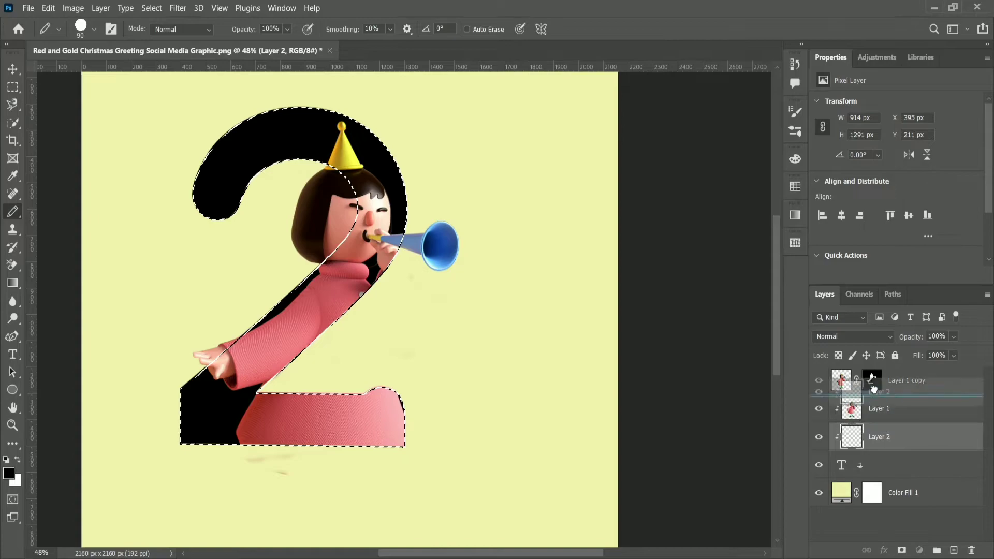
key(ctrl+shift+bracketright)
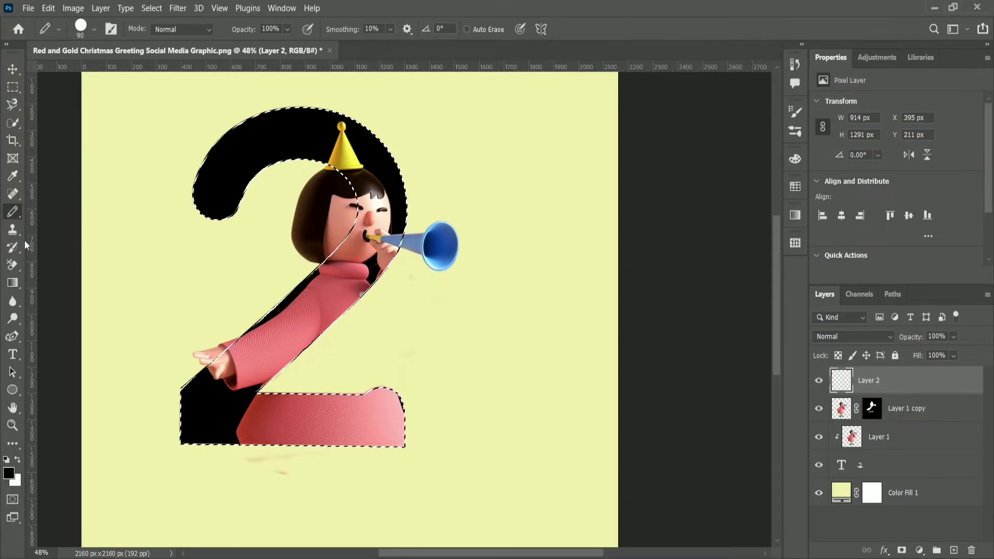
Step: Shade the outer edges of the "2" over the sleeve and base in black with a soft 78 px Brush at 0% hardness, undoing stray dabs
right_click(16, 216)
click(47, 204)
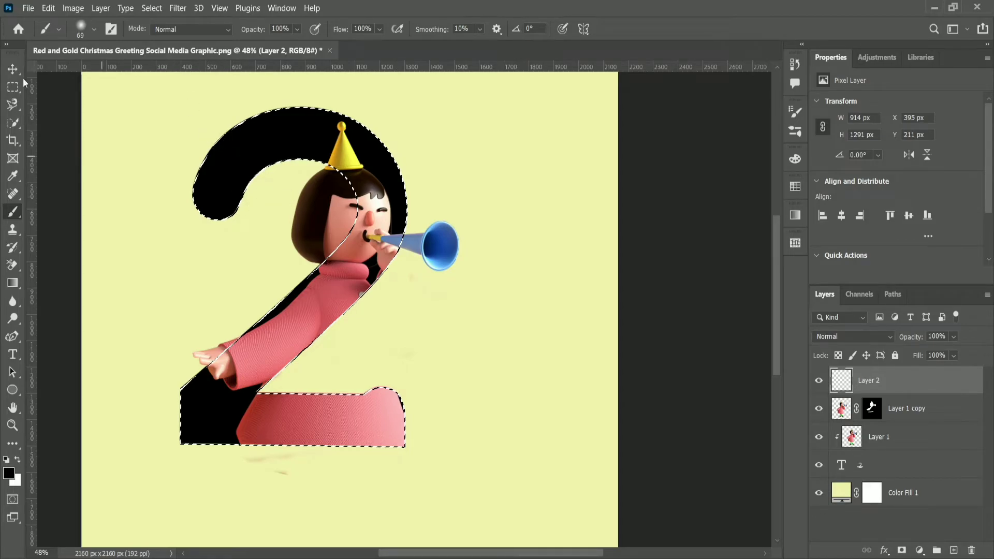
key(bracketright)
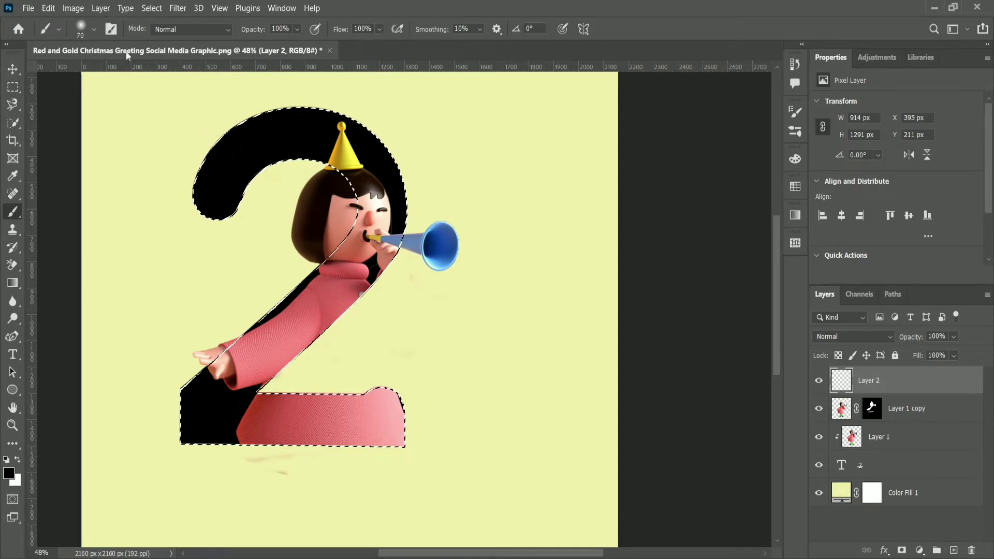
click(94, 32)
drag(102, 73, 104, 72)
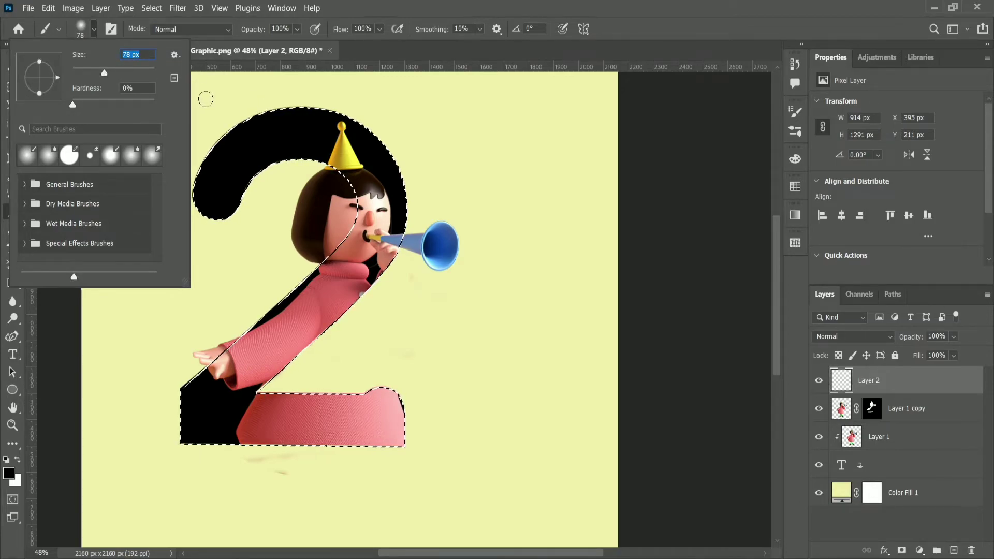
click(206, 87)
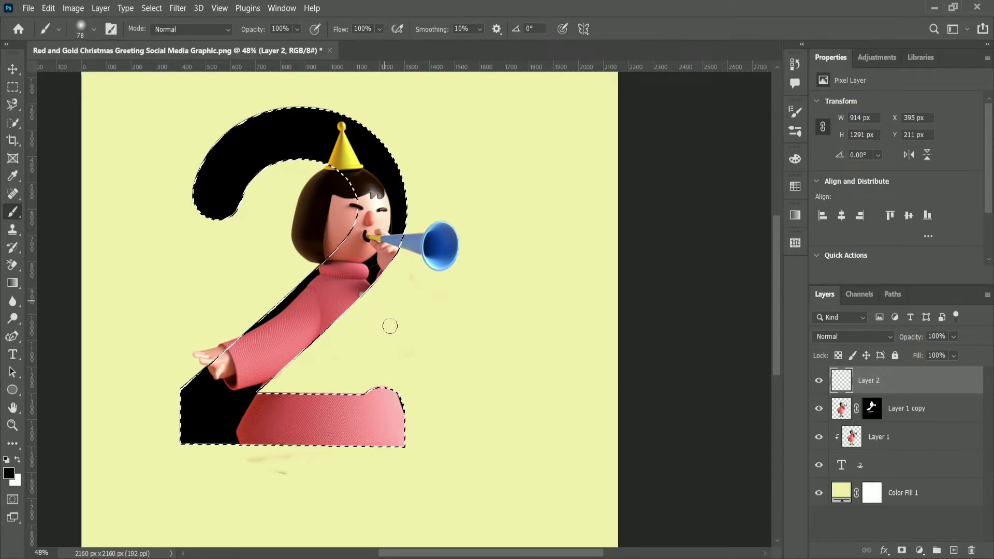
mouse_move(378, 371)
mouse_down()
mouse_move(411, 411)
mouse_move(400, 449)
mouse_move(250, 442)
mouse_move(184, 453)
mouse_up()
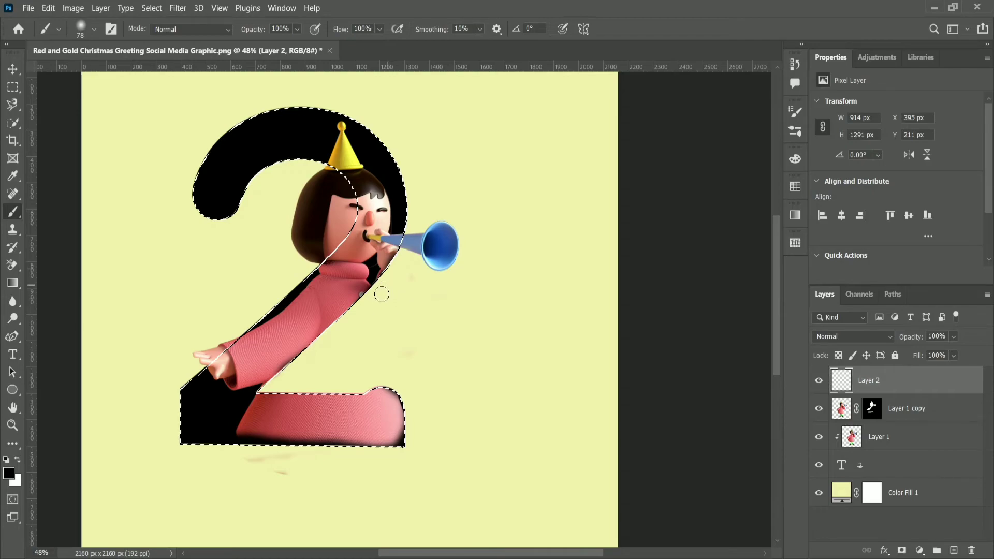
click(276, 398)
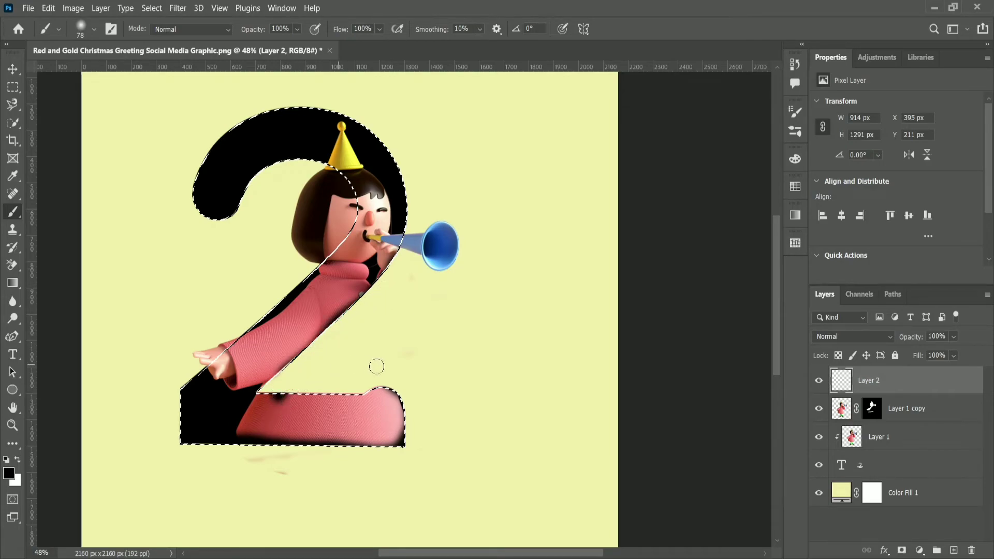
key(ctrl+z)
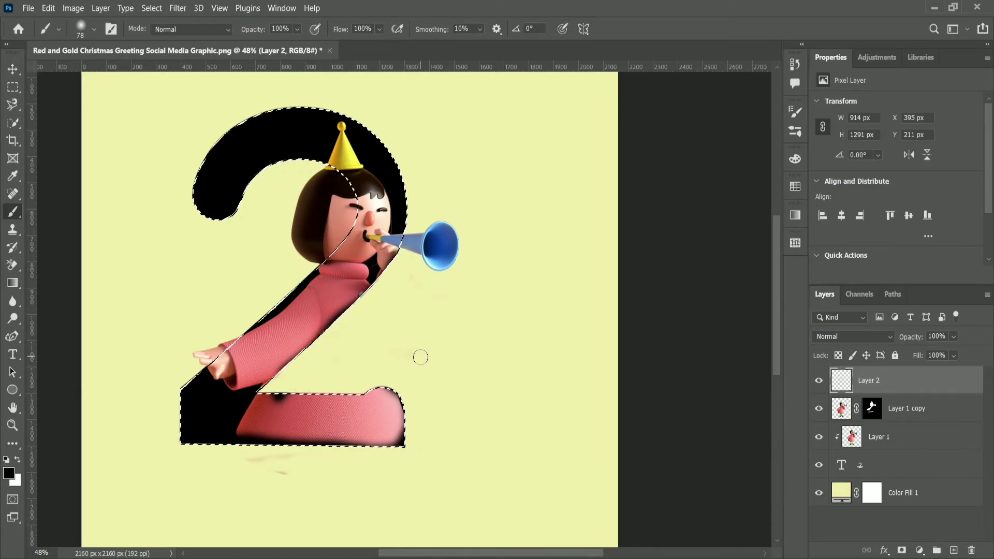
key(ctrl+z)
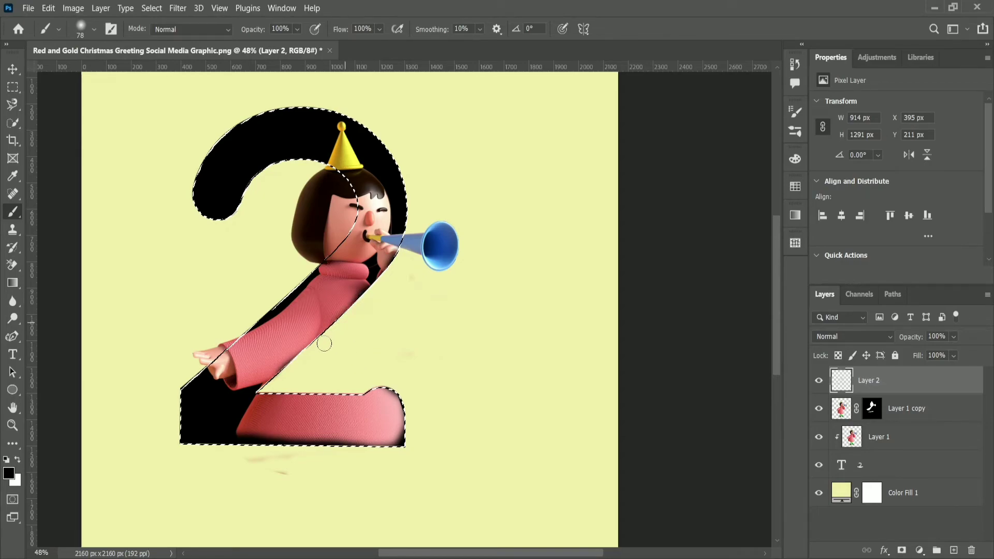
Step: Paint soft black shading along the lower edge of the "2" base on Layer 2 and clear the selection
drag(322, 337, 293, 385)
key(ctrl+z)
mouse_move(399, 449)
mouse_down()
mouse_move(318, 446)
mouse_move(275, 465)
mouse_up()
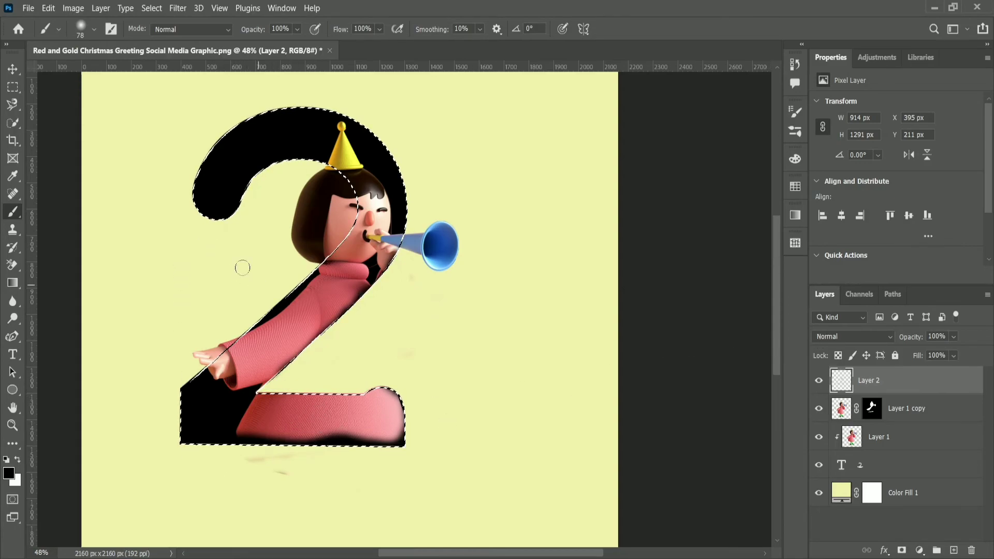
click(152, 8)
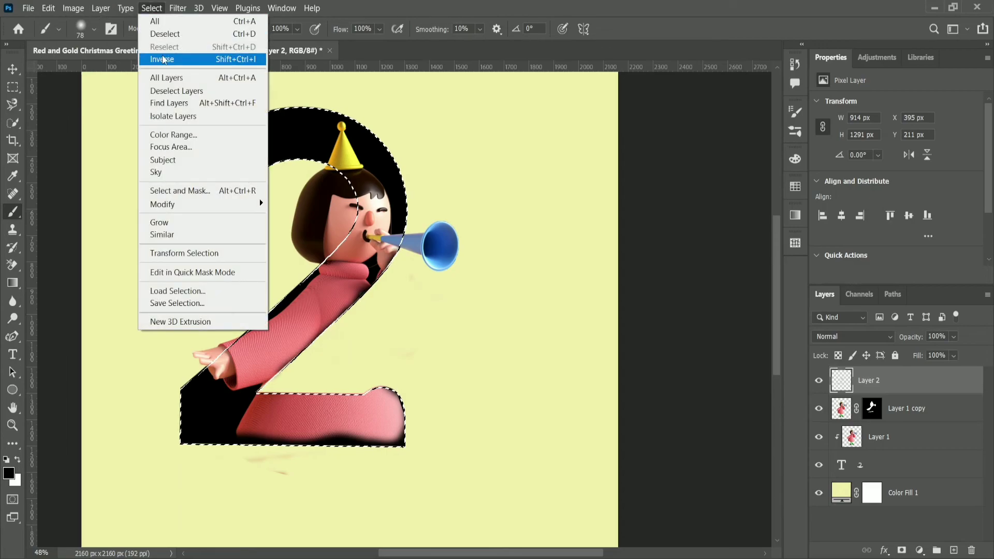
click(165, 34)
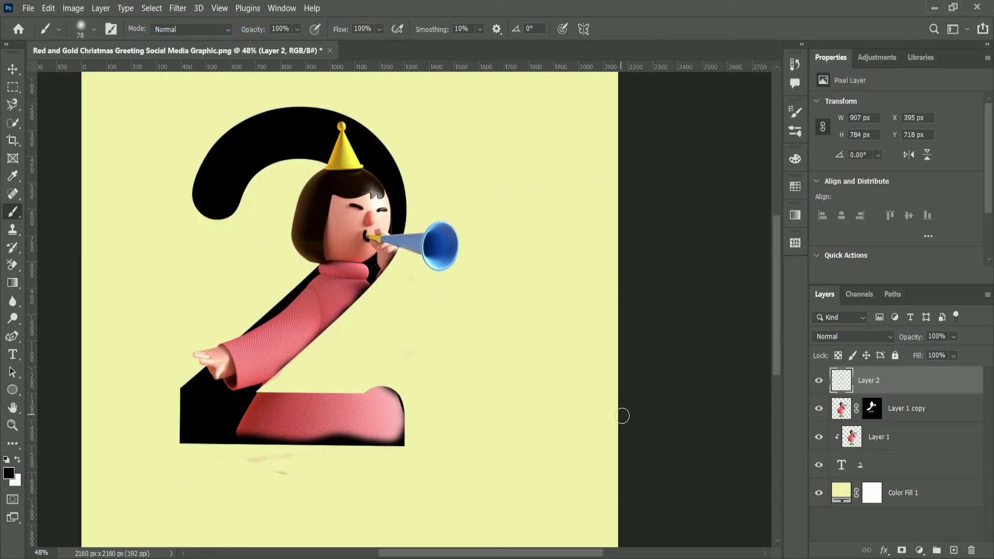